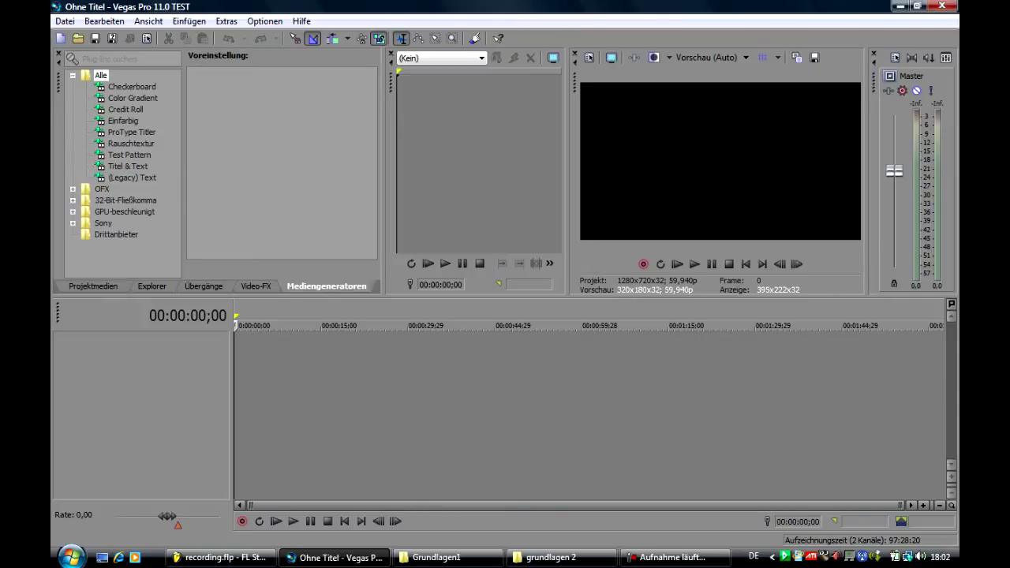
Create a new project with the HD 720-60p (1280x720; 59,940 fps) template and dismiss the device warning
{"action": "key", "text": "alt+d"}
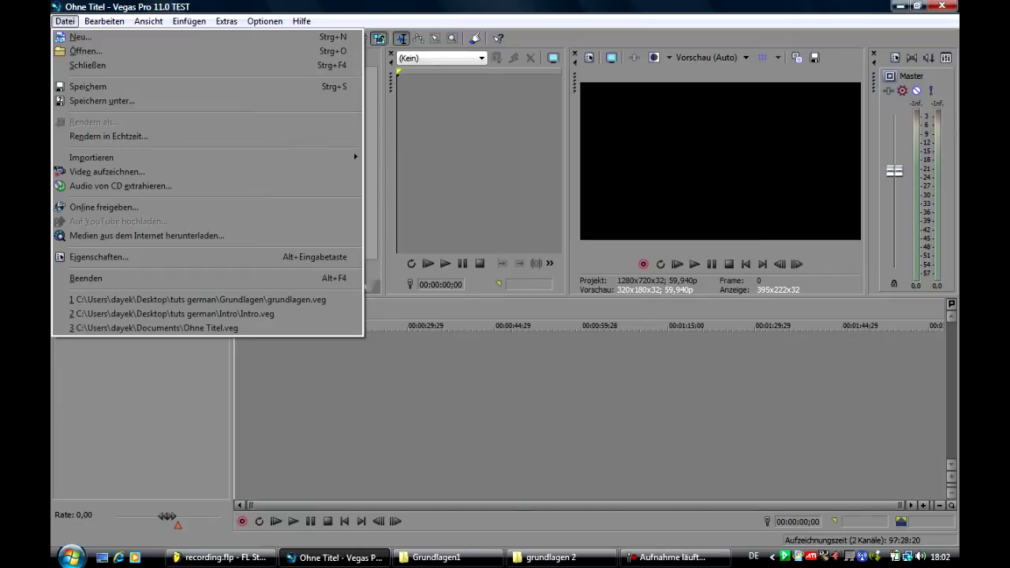
{"action": "key", "text": "Down"}
{"action": "key", "text": "Return"}
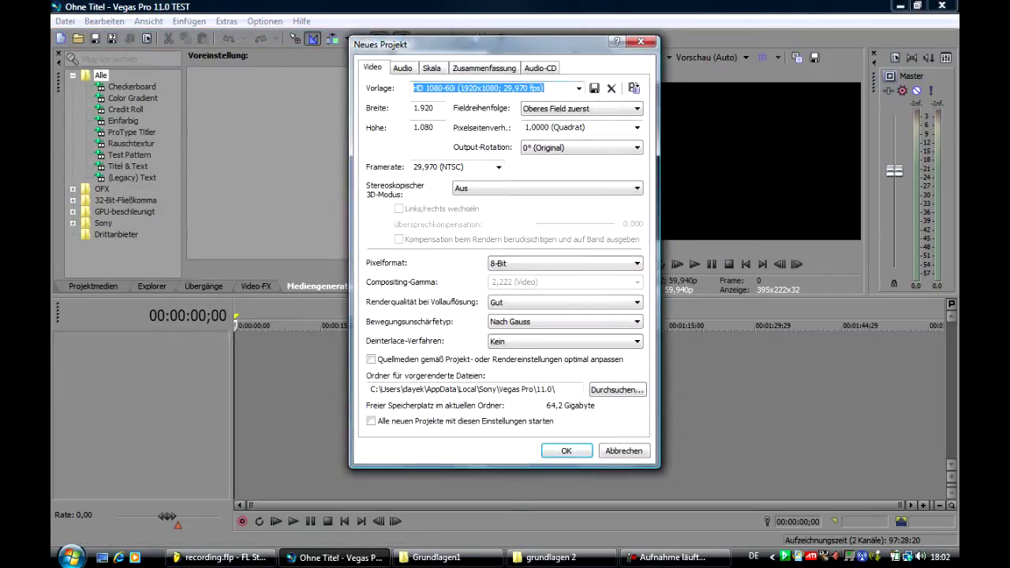
{"action": "left_click", "coordinate": [579, 89]}
{"action": "mouse_move", "coordinate": [594, 157]}
{"action": "left_mouse_down"}
{"action": "mouse_move", "coordinate": [593, 146]}
{"action": "mouse_move", "coordinate": [593, 157]}
{"action": "left_mouse_up"}
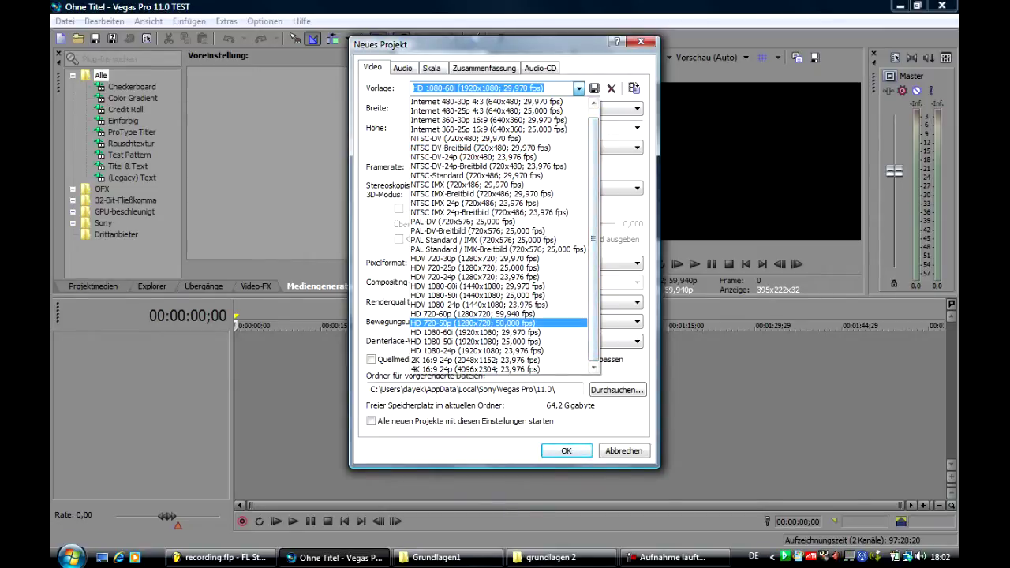
{"action": "left_click", "coordinate": [474, 314]}
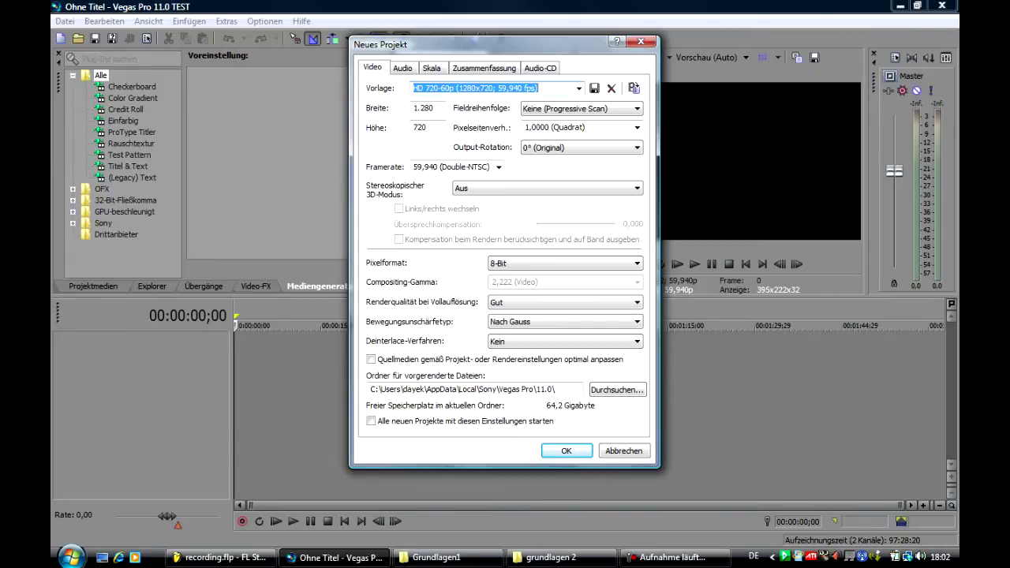
{"action": "left_click", "coordinate": [567, 451]}
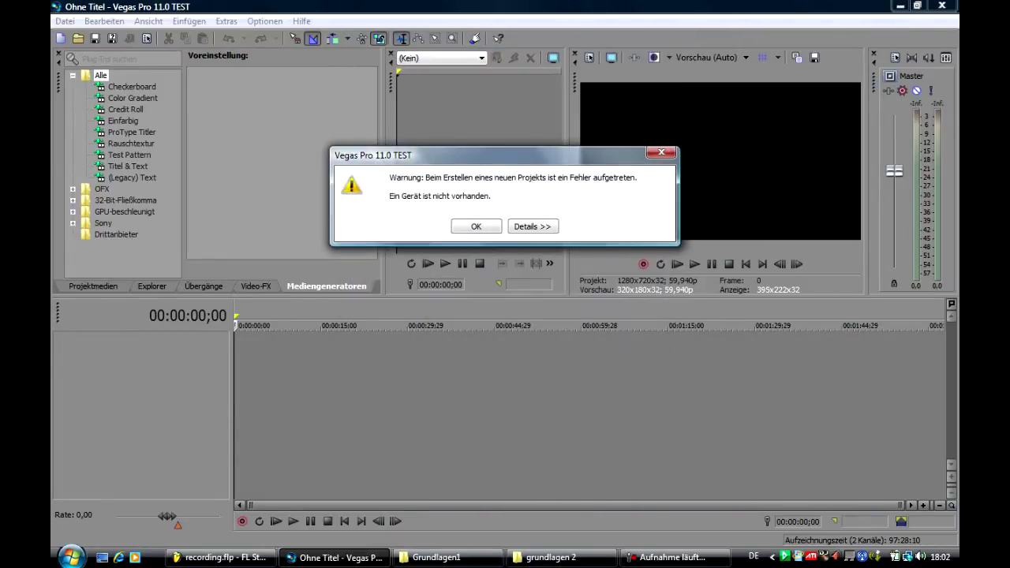
{"action": "key", "text": "Return"}
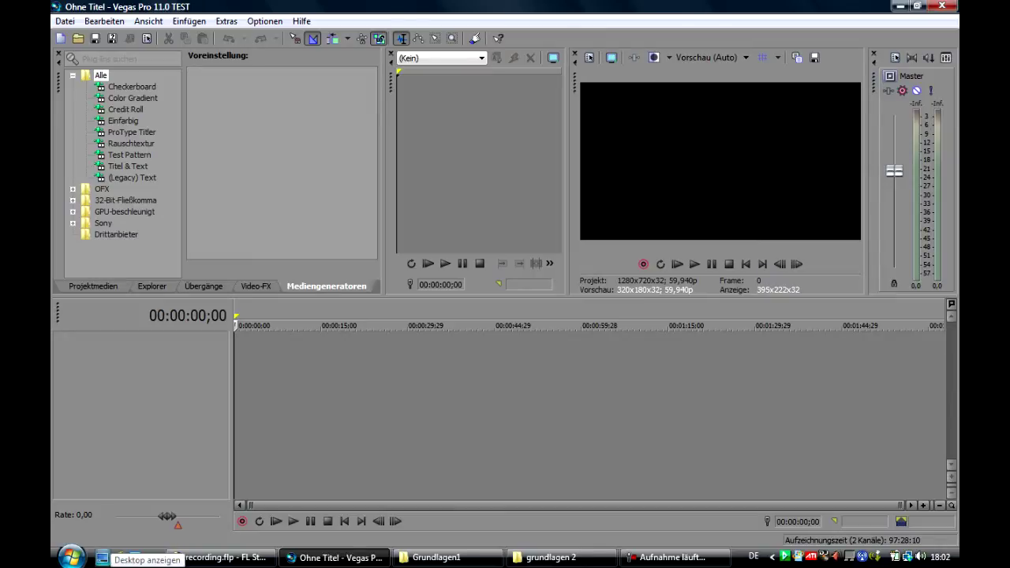
Add the two Sony Vegas Pro 11 tutorial videos, Intro erstellen and Grundlagen, from the desktop to the start of the timeline
{"action": "left_click", "coordinate": [103, 558]}
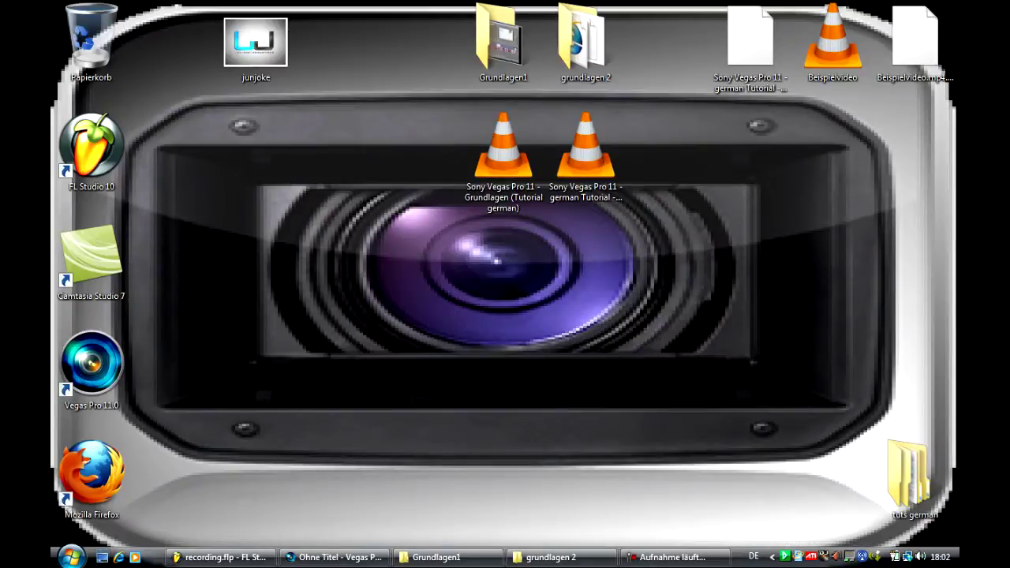
{"action": "mouse_move", "coordinate": [424, 188]}
{"action": "left_mouse_down"}
{"action": "mouse_move", "coordinate": [668, 205]}
{"action": "mouse_move", "coordinate": [613, 122]}
{"action": "left_mouse_up"}
{"action": "left_click_drag", "start_coordinate": [586, 158], "coordinate": [571, 312]}
{"action": "left_click_drag", "start_coordinate": [491, 303], "coordinate": [266, 545]}
{"action": "left_click_drag", "start_coordinate": [331, 548], "coordinate": [236, 359]}
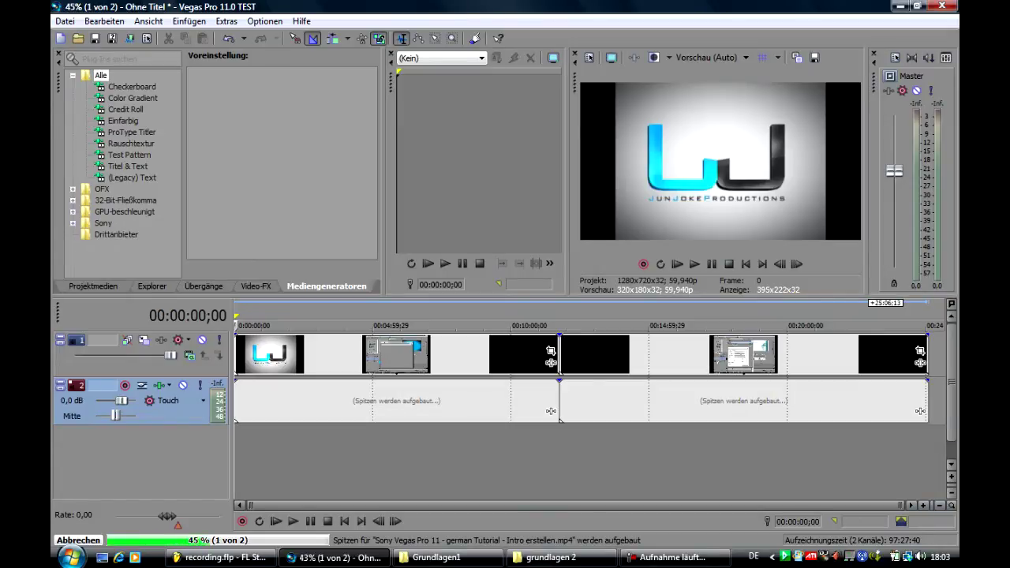
Add Beispielvideo from the desktop to new video and audio tracks below the existing ones, starting at 0:00
{"action": "left_click", "coordinate": [102, 557]}
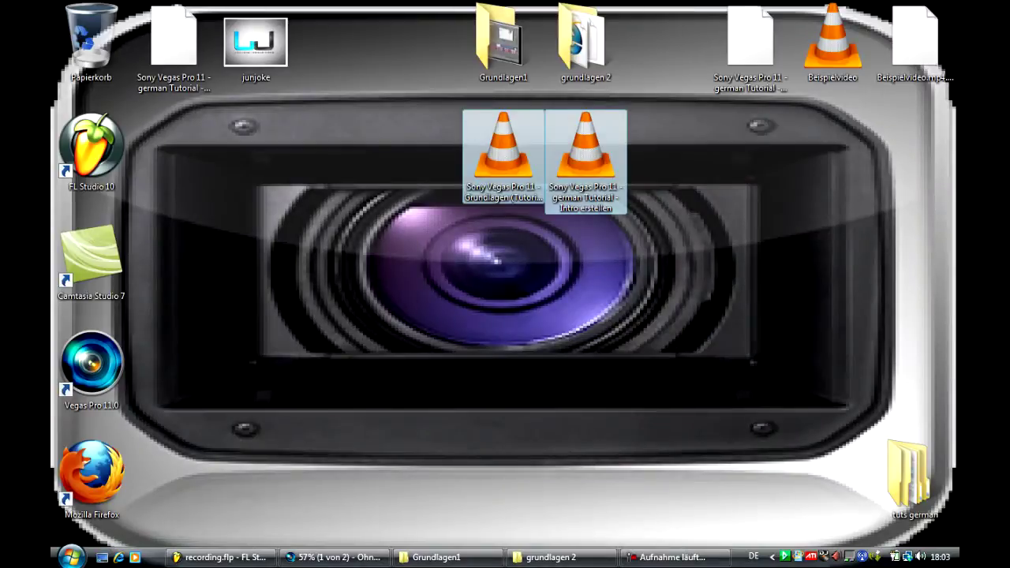
{"action": "left_click_drag", "start_coordinate": [833, 39], "coordinate": [670, 451]}
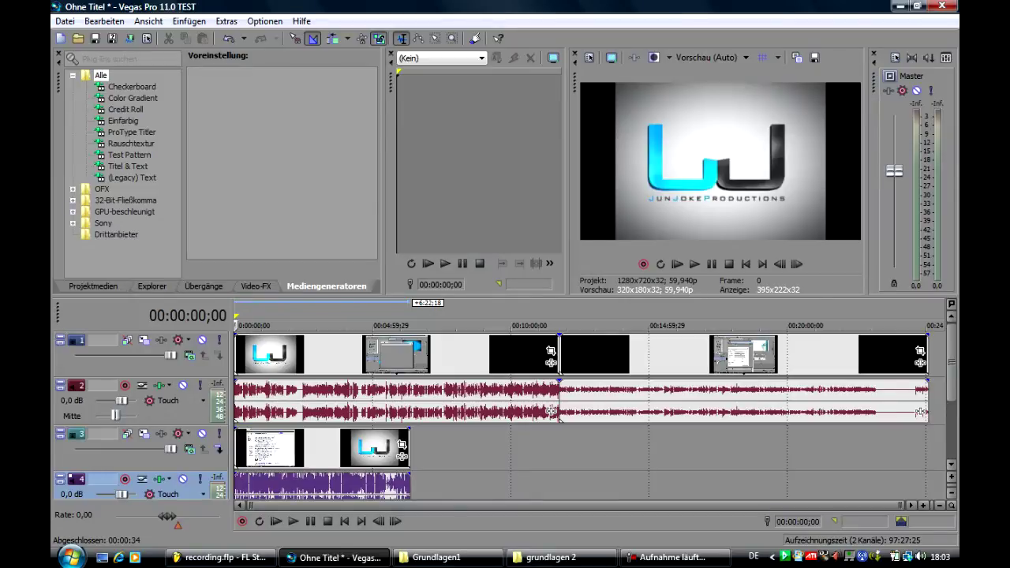
{"action": "scroll", "coordinate": [553, 411], "scroll_direction": "down", "scroll_amount": 1}
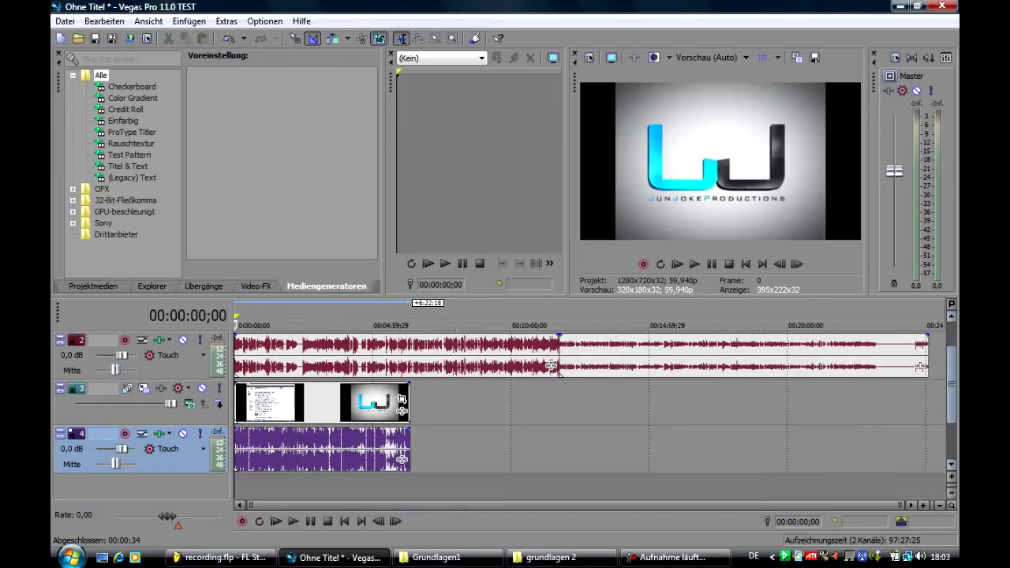
{"action": "scroll", "coordinate": [592, 403], "scroll_direction": "down", "scroll_amount": 1}
Move the second video clip from track 1 to the start of a new video track below all others
{"action": "scroll", "coordinate": [592, 403], "scroll_direction": "up", "scroll_amount": 2}
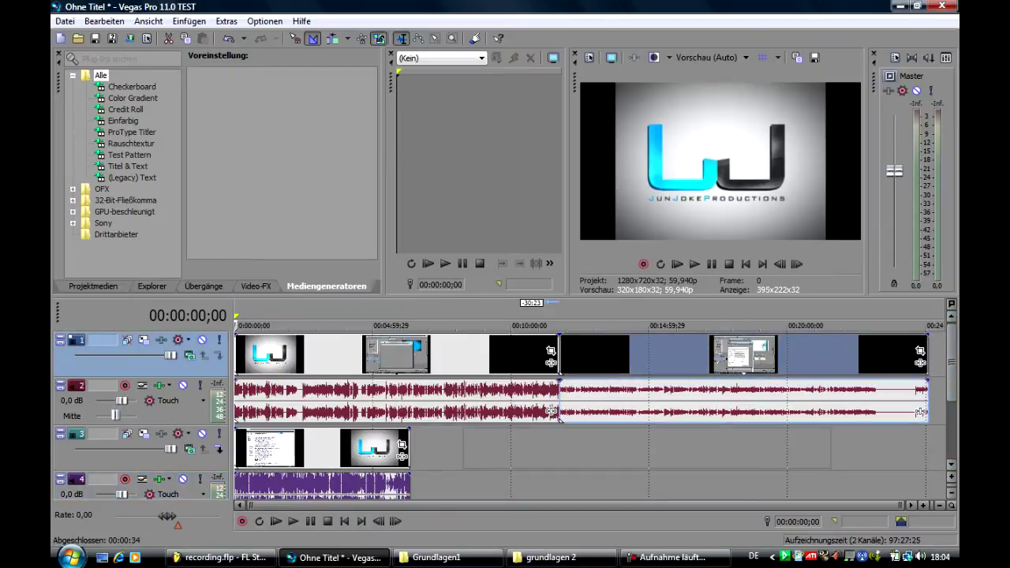
{"action": "scroll", "coordinate": [552, 402], "scroll_direction": "down", "scroll_amount": 2}
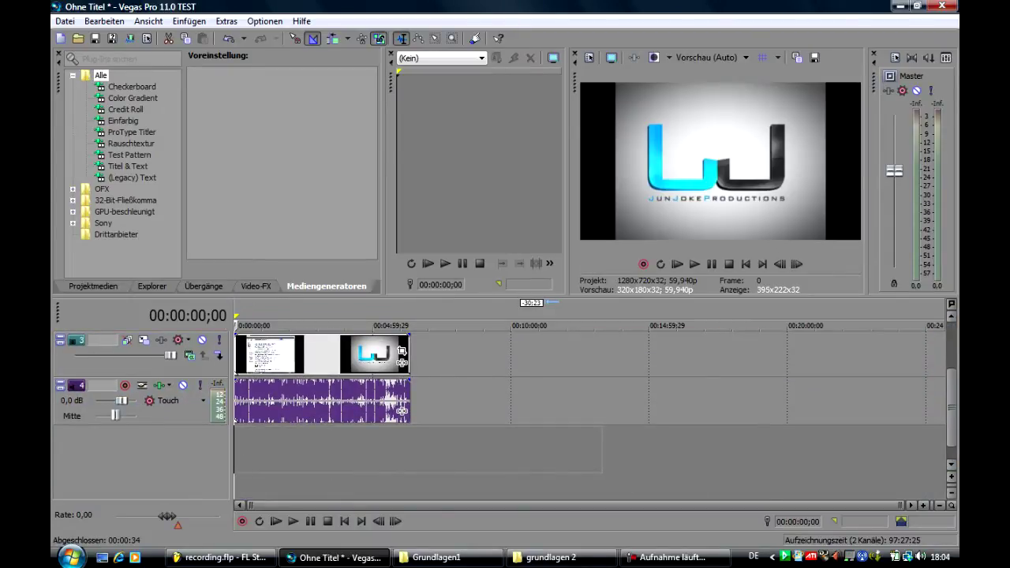
{"action": "left_click_drag", "start_coordinate": [546, 450], "coordinate": [546, 450]}
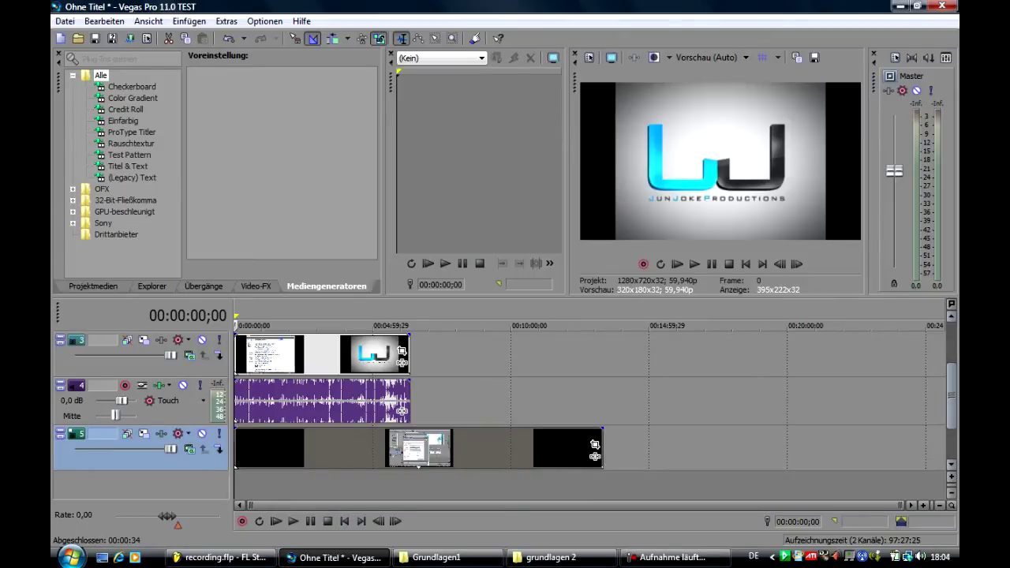
{"action": "scroll", "coordinate": [553, 403], "scroll_direction": "up", "scroll_amount": 2}
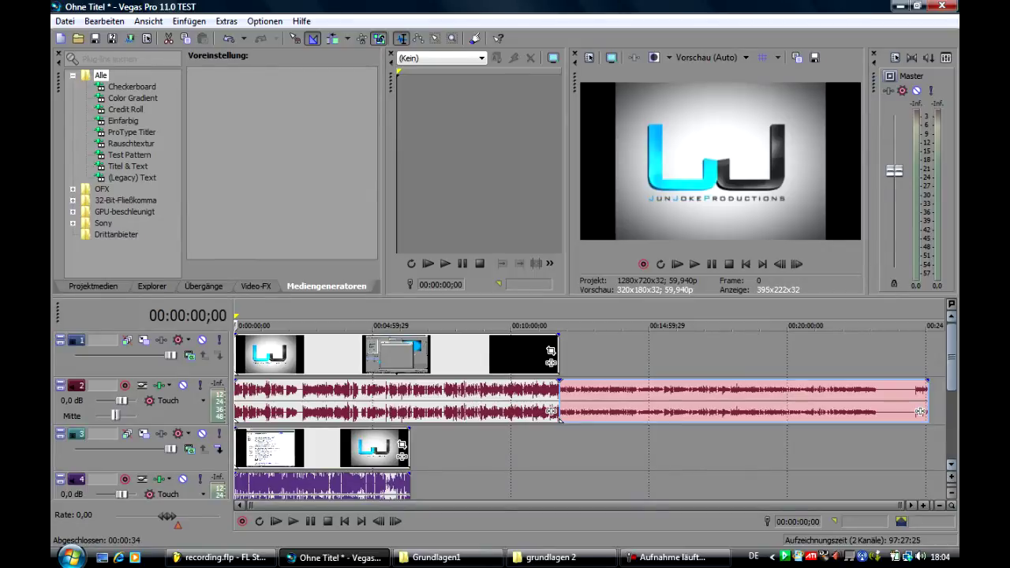
{"action": "scroll", "coordinate": [584, 417], "scroll_direction": "down", "scroll_amount": 3}
{"action": "left_click_drag", "start_coordinate": [952, 395], "coordinate": [952, 357]}
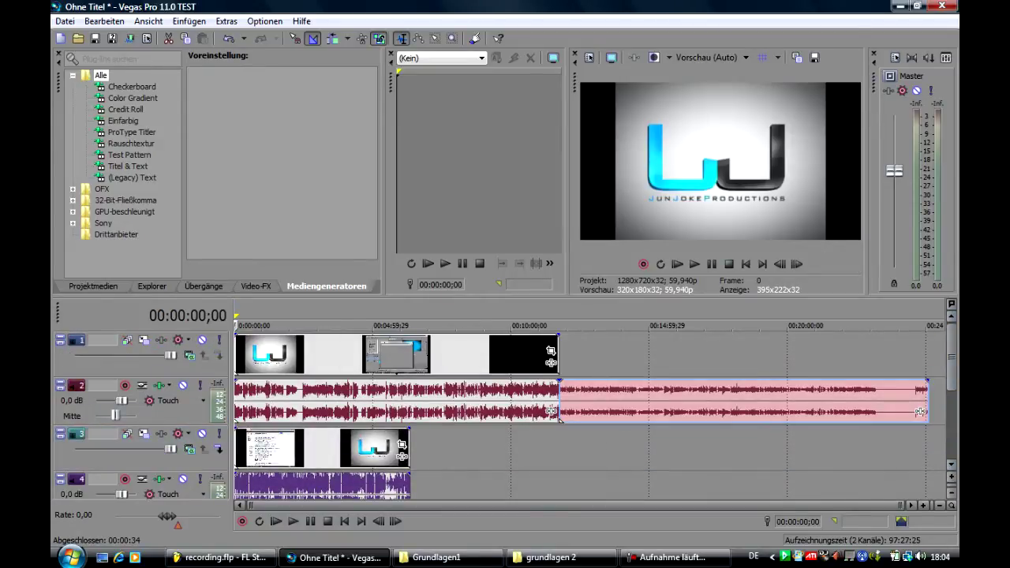
{"action": "scroll", "coordinate": [592, 403], "scroll_direction": "down", "scroll_amount": 3}
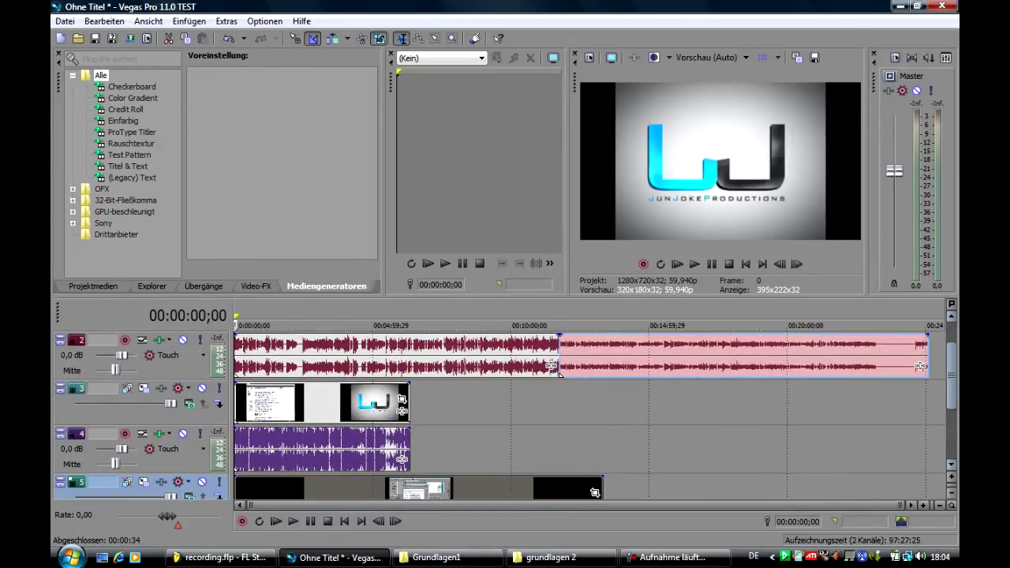
{"action": "scroll", "coordinate": [592, 403], "scroll_direction": "up", "scroll_amount": 3}
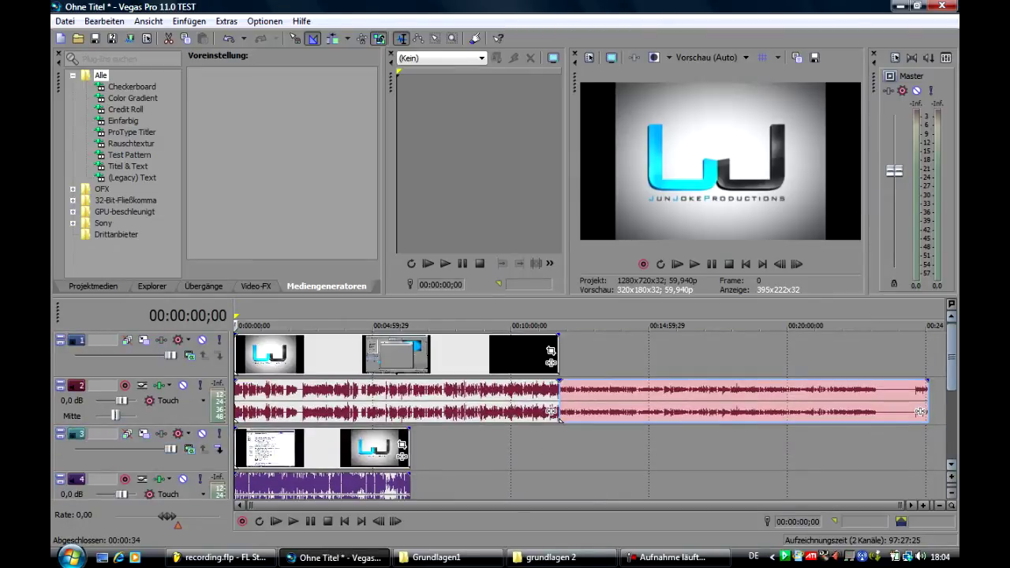
Enlarge the Panorama/Cropping frame of the track 1 video to about 2379.5 x 1338.4 and centre it at about X 82.7, Y 286.7
{"action": "left_click", "coordinate": [412, 355]}
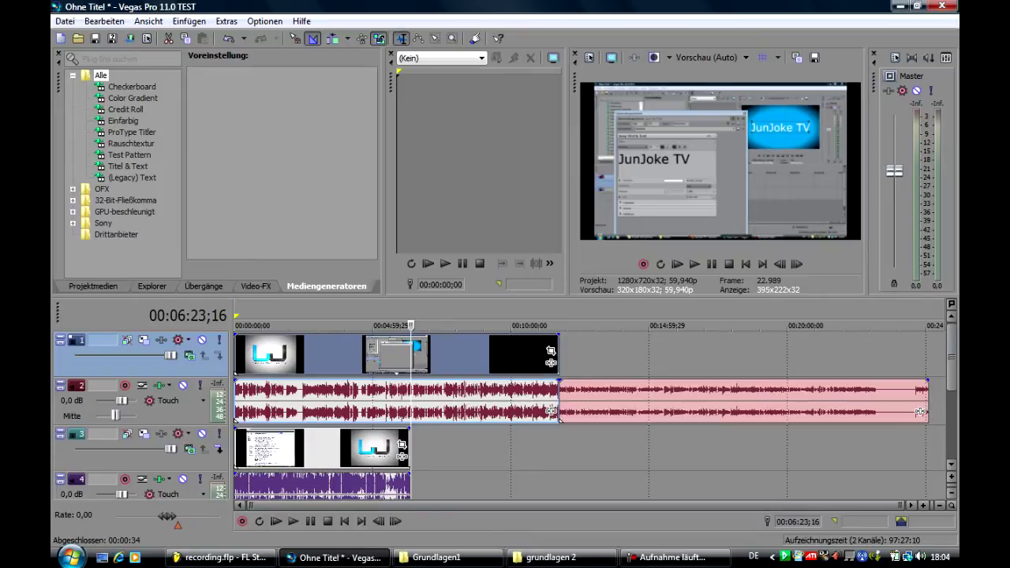
{"action": "left_click", "coordinate": [302, 355]}
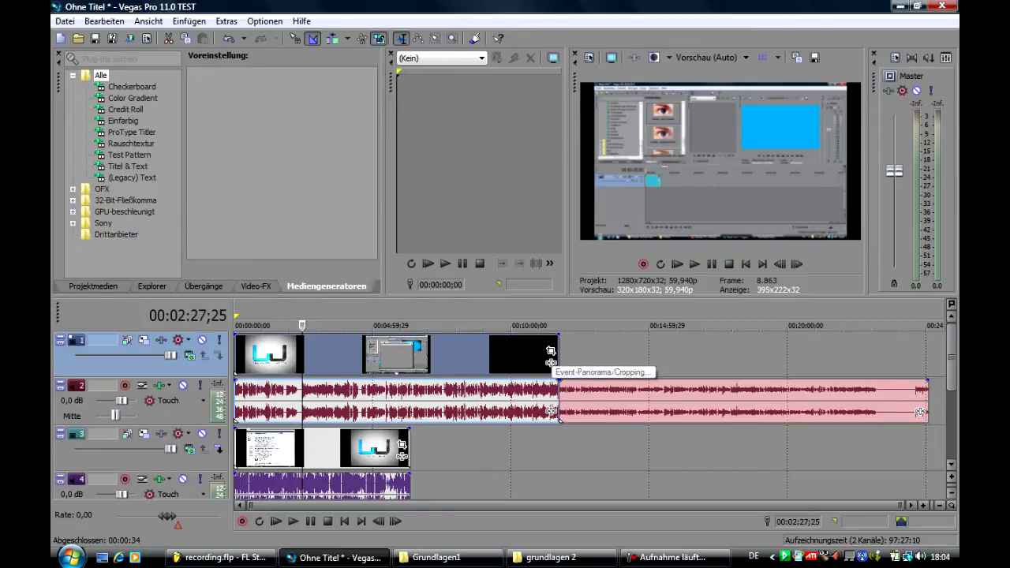
{"action": "left_click", "coordinate": [551, 352]}
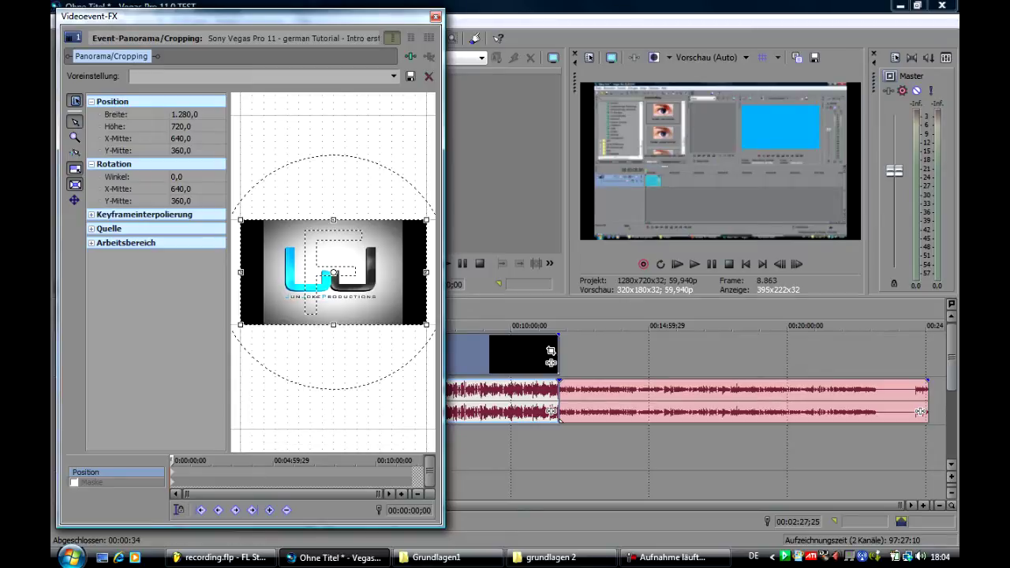
{"action": "left_click_drag", "start_coordinate": [426, 324], "coordinate": [378, 297]}
{"action": "left_click_drag", "start_coordinate": [334, 272], "coordinate": [314, 253]}
{"action": "left_click_drag", "start_coordinate": [357, 228], "coordinate": [457, 171]}
{"action": "mouse_move", "coordinate": [312, 172]}
{"action": "left_mouse_down"}
{"action": "mouse_move", "coordinate": [312, 231]}
{"action": "mouse_move", "coordinate": [312, 156]}
{"action": "left_mouse_up"}
{"action": "left_click_drag", "start_coordinate": [312, 252], "coordinate": [251, 261]}
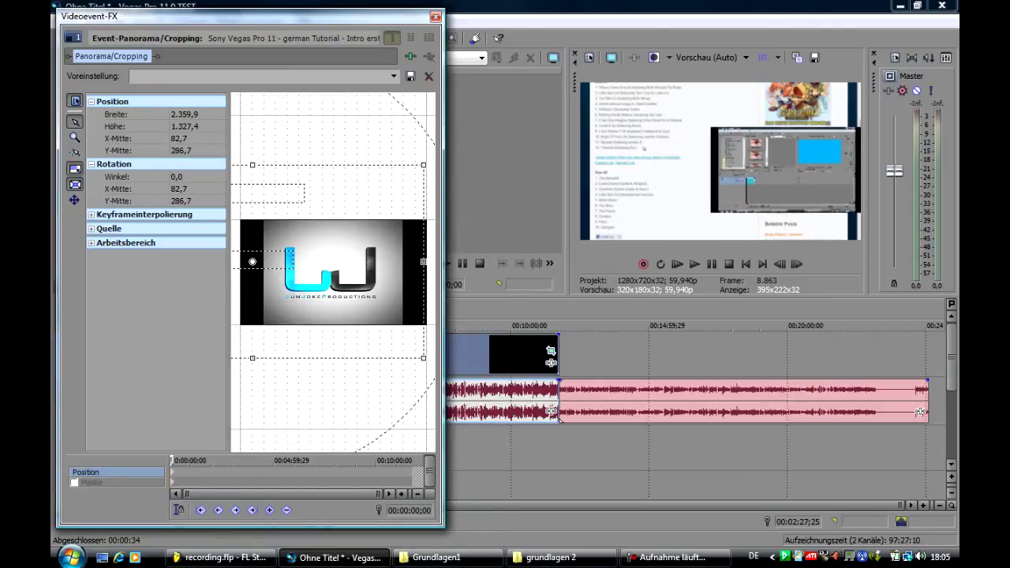
{"action": "mouse_move", "coordinate": [424, 164]}
{"action": "left_mouse_down"}
{"action": "mouse_move", "coordinate": [374, 192]}
{"action": "mouse_move", "coordinate": [425, 164]}
{"action": "left_mouse_up"}
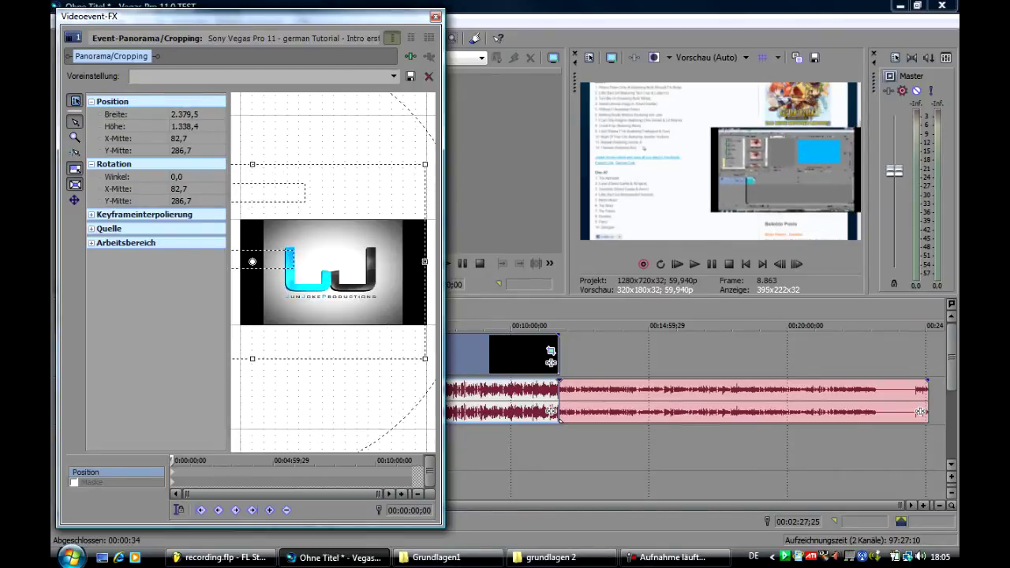
Rotate the track 1 video's crop frame to about -89.9° and centre it at about X 635.1, Y -260.9
{"action": "left_click_drag", "start_coordinate": [431, 168], "coordinate": [380, 425]}
{"action": "left_click_drag", "start_coordinate": [323, 379], "coordinate": [336, 378]}
{"action": "left_click_drag", "start_coordinate": [362, 260], "coordinate": [430, 182]}
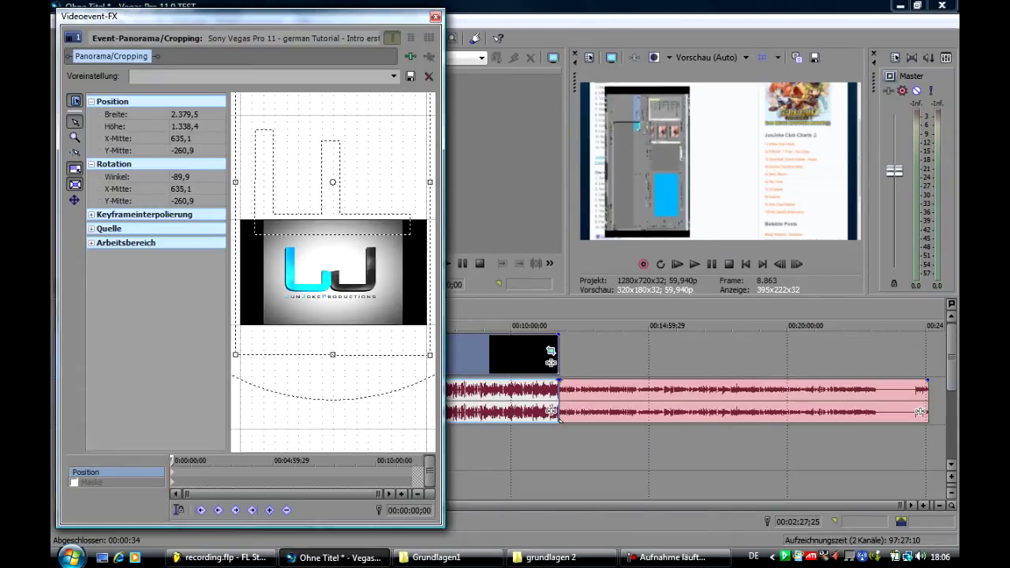
{"action": "left_click", "coordinate": [436, 16]}
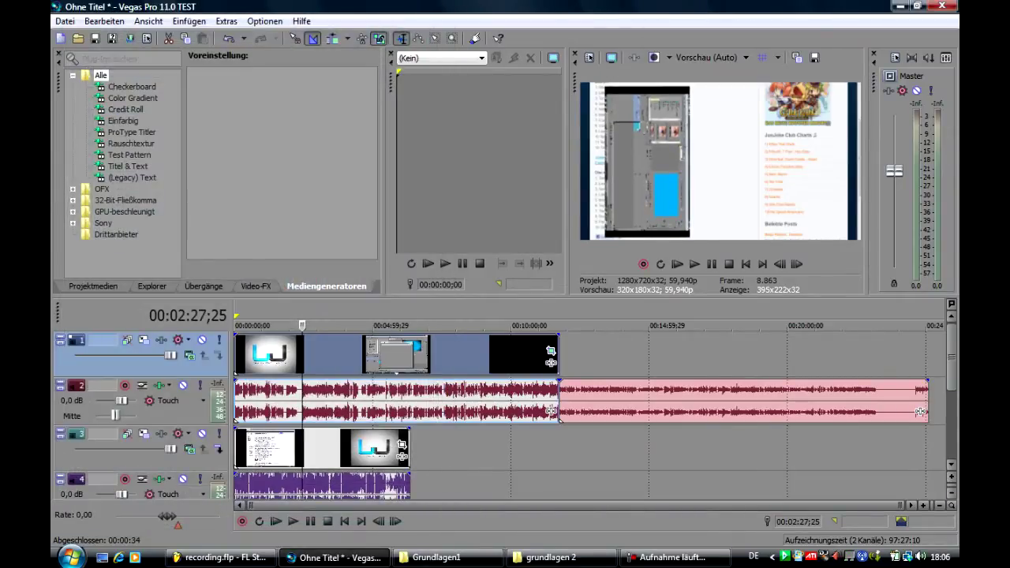
Shrink the Beispielvideo picture on track 3 with Panorama/Cropping, turn it a quarter turn and place it in the right part of the frame
{"action": "left_click", "coordinate": [383, 450]}
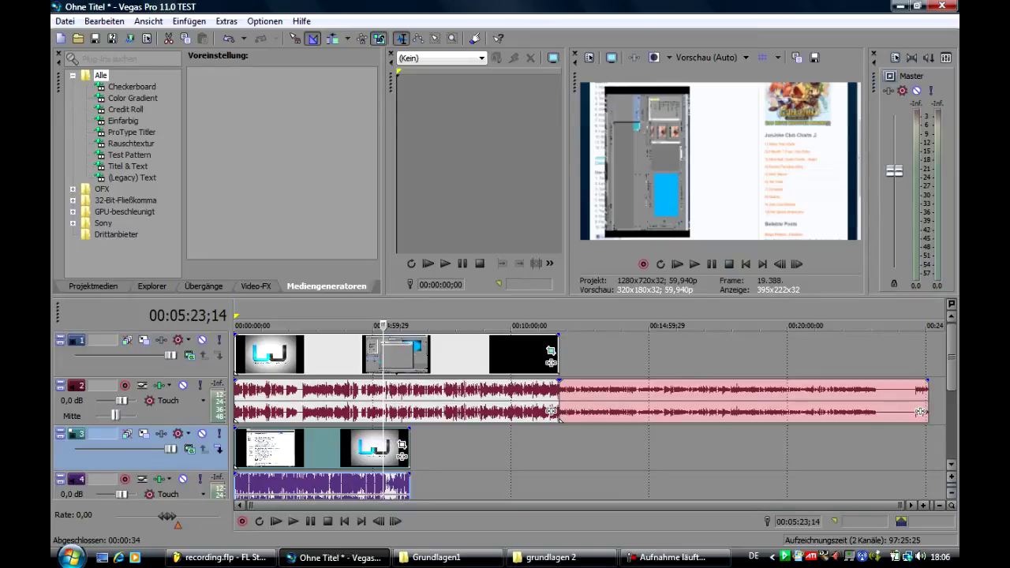
{"action": "left_click", "coordinate": [401, 446]}
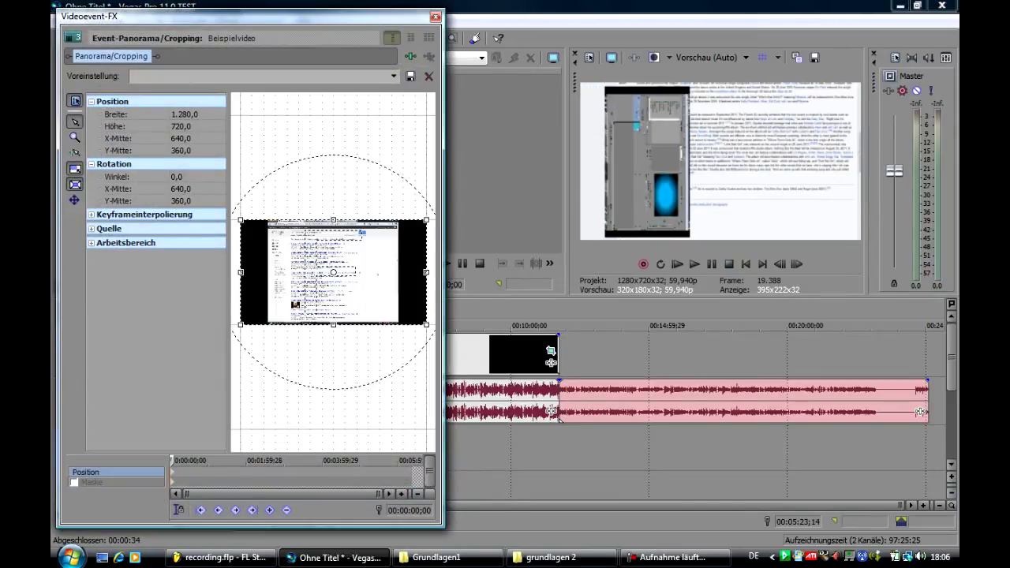
{"action": "left_click_drag", "start_coordinate": [394, 197], "coordinate": [393, 309]}
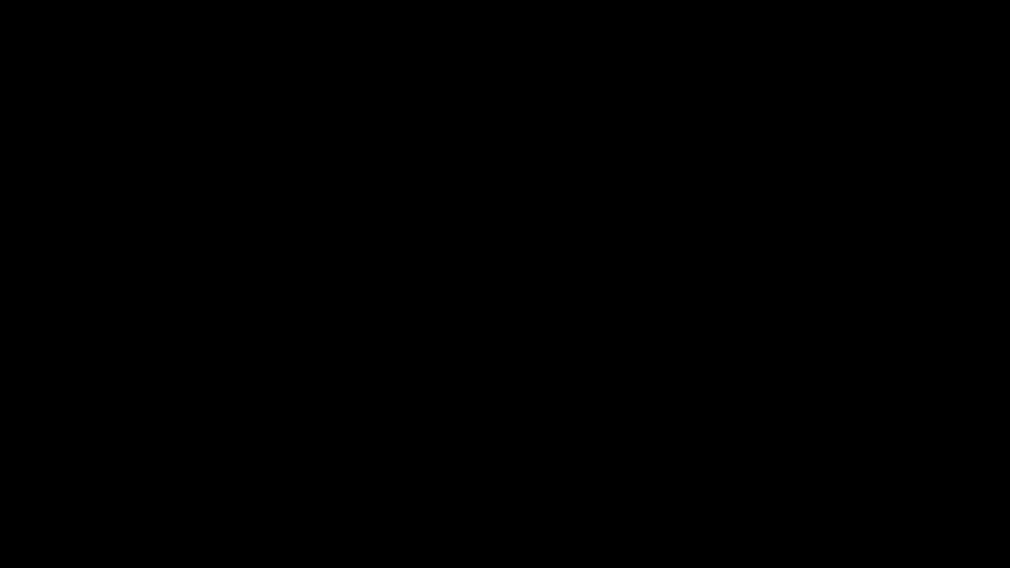
{"action": "left_click", "coordinate": [435, 16]}
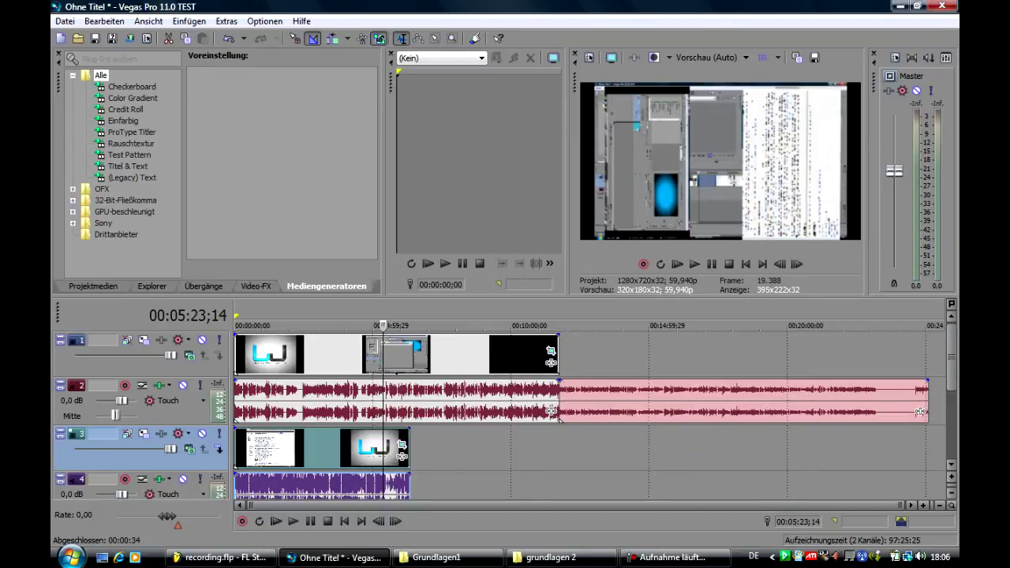
Enlarge the Panorama/Cropping frame of the track 5 video to about 3548.4 x 1996.0 and centre it at about X 747.6, Y 369.8
{"action": "scroll", "coordinate": [505, 410], "scroll_direction": "down", "scroll_amount": 2}
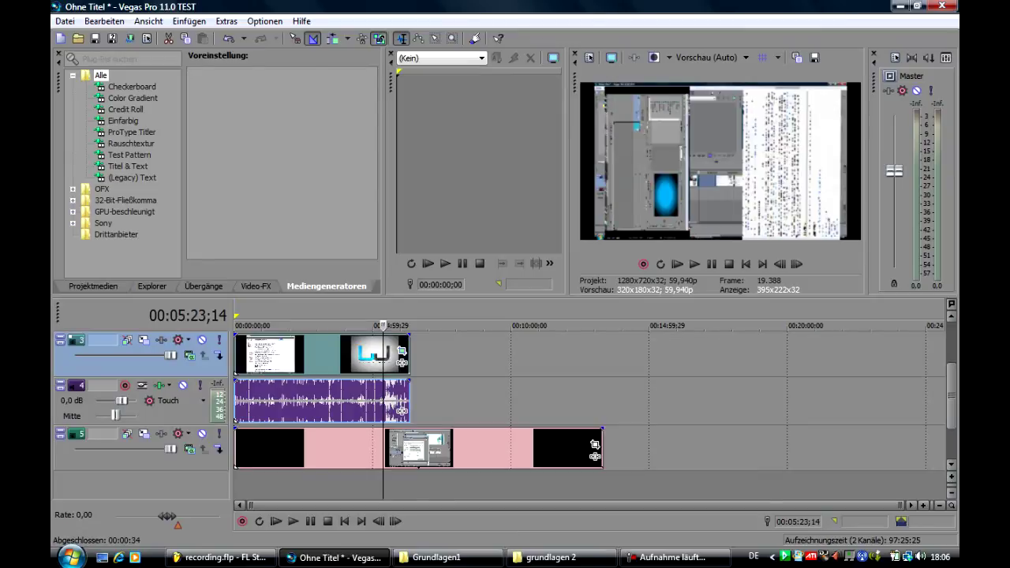
{"action": "left_click", "coordinate": [596, 446]}
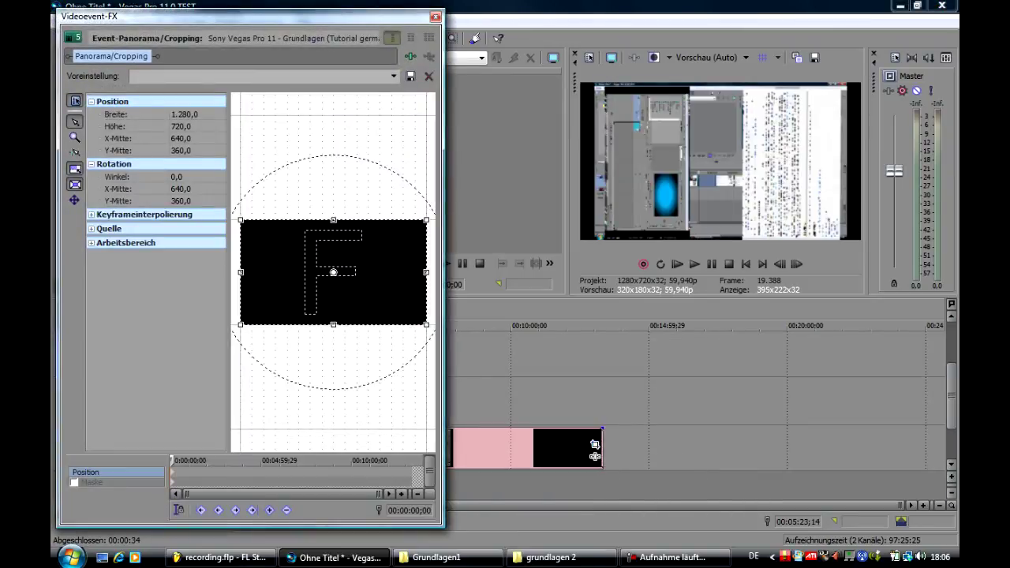
{"action": "left_click_drag", "start_coordinate": [427, 324], "coordinate": [535, 386]}
{"action": "scroll", "coordinate": [333, 272], "scroll_direction": "down", "scroll_amount": 4}
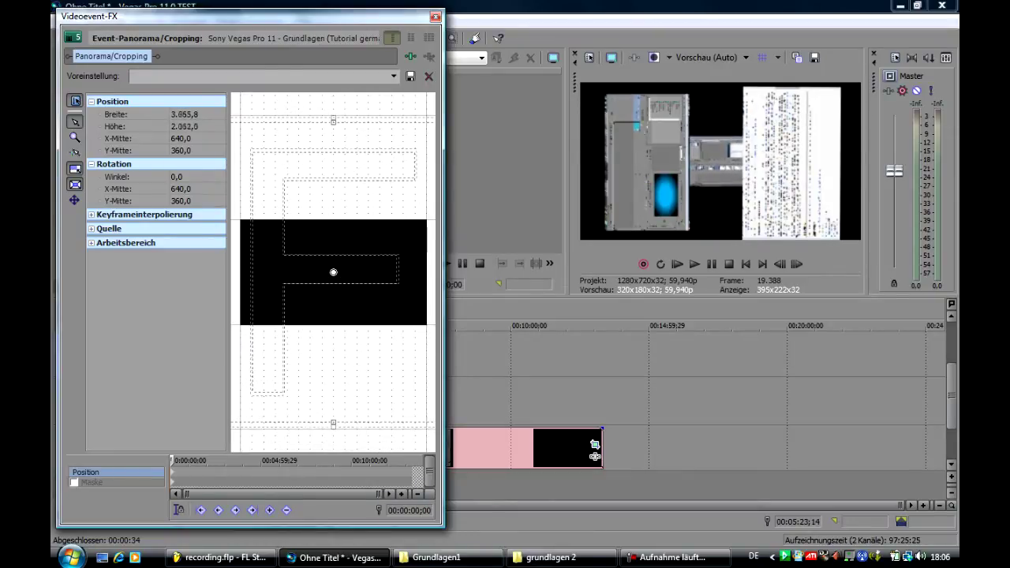
{"action": "scroll", "coordinate": [333, 273], "scroll_direction": "up", "scroll_amount": 2}
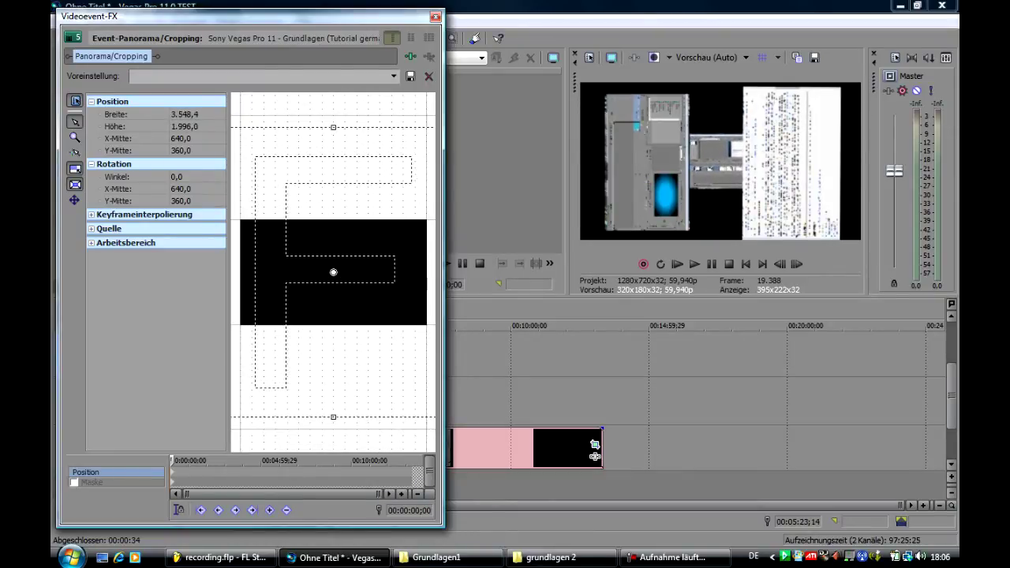
{"action": "mouse_move", "coordinate": [333, 272]}
{"action": "left_mouse_down"}
{"action": "mouse_move", "coordinate": [373, 273]}
{"action": "mouse_move", "coordinate": [340, 271]}
{"action": "mouse_move", "coordinate": [349, 273]}
{"action": "left_mouse_up"}
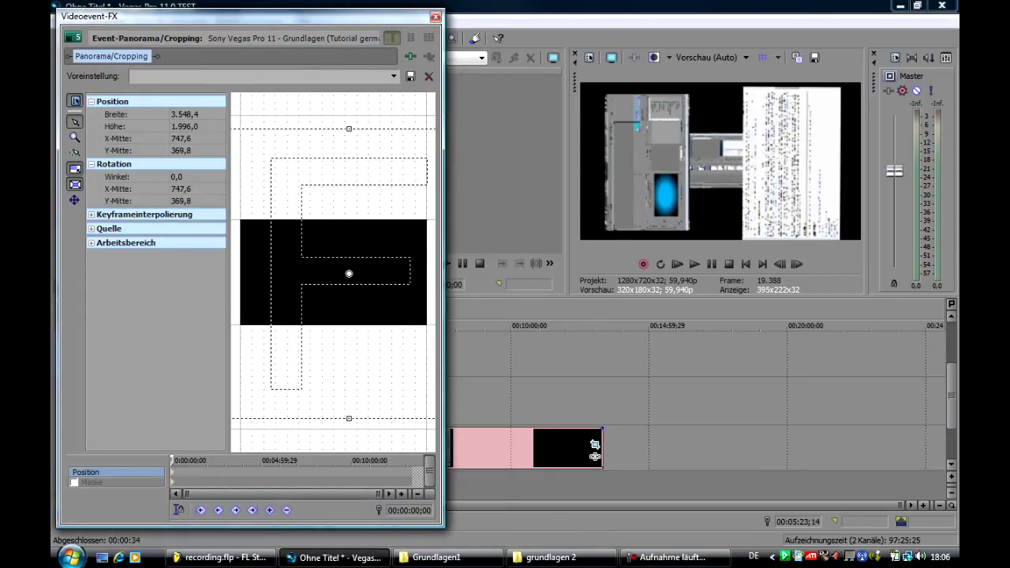
{"action": "left_click", "coordinate": [435, 17]}
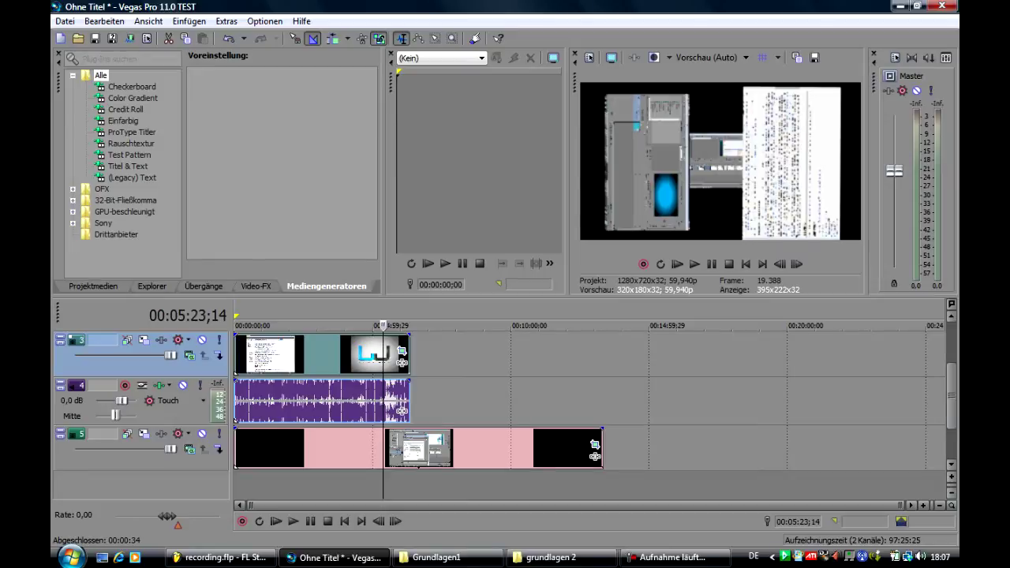
Add a blue solid-colour (Einfarbig) generated clip on a new track below the track 5 video
{"action": "left_click", "coordinate": [93, 286]}
{"action": "key", "text": "alt+9"}
{"action": "left_click", "coordinate": [123, 121]}
{"action": "left_click_drag", "start_coordinate": [371, 95], "coordinate": [371, 116]}
{"action": "scroll", "coordinate": [277, 164], "scroll_direction": "down", "scroll_amount": 3}
{"action": "left_click_drag", "start_coordinate": [254, 111], "coordinate": [422, 481]}
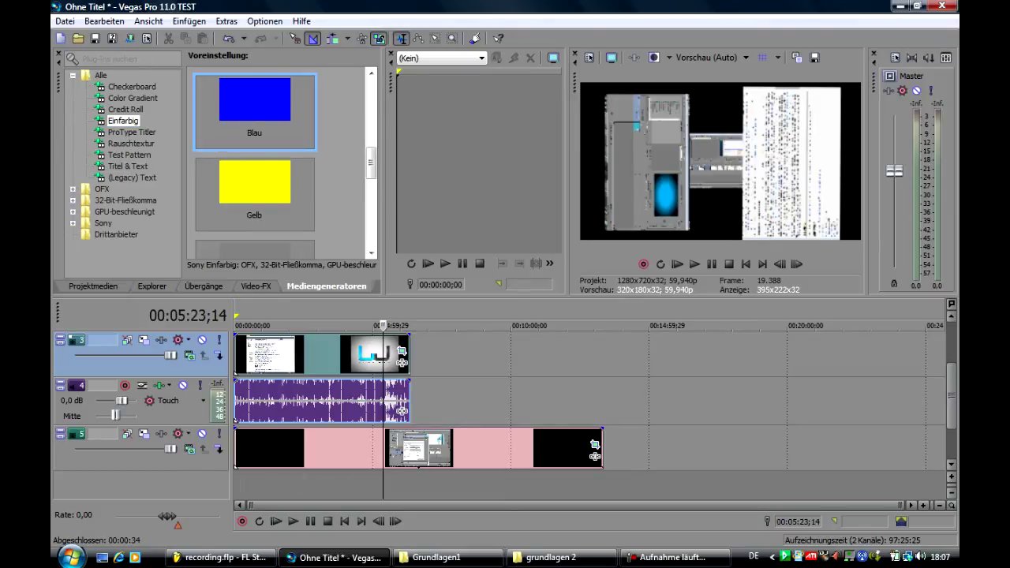
{"action": "double_click", "coordinate": [254, 107]}
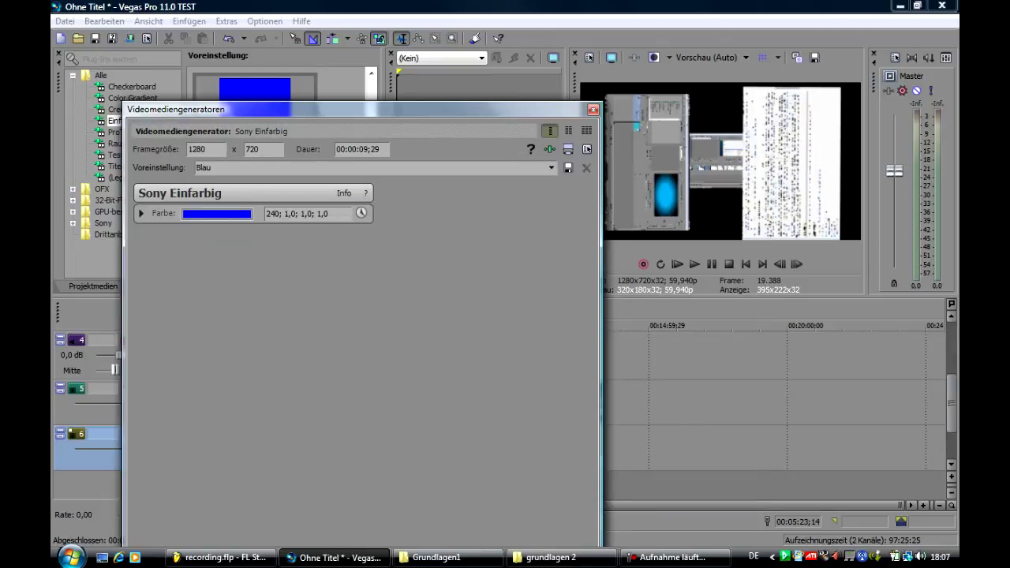
Change the solid's colour to a lighter, slightly transparent blue with HSV values 207; 1,0; 1,0 and alpha 0,84
{"action": "left_click", "coordinate": [217, 213]}
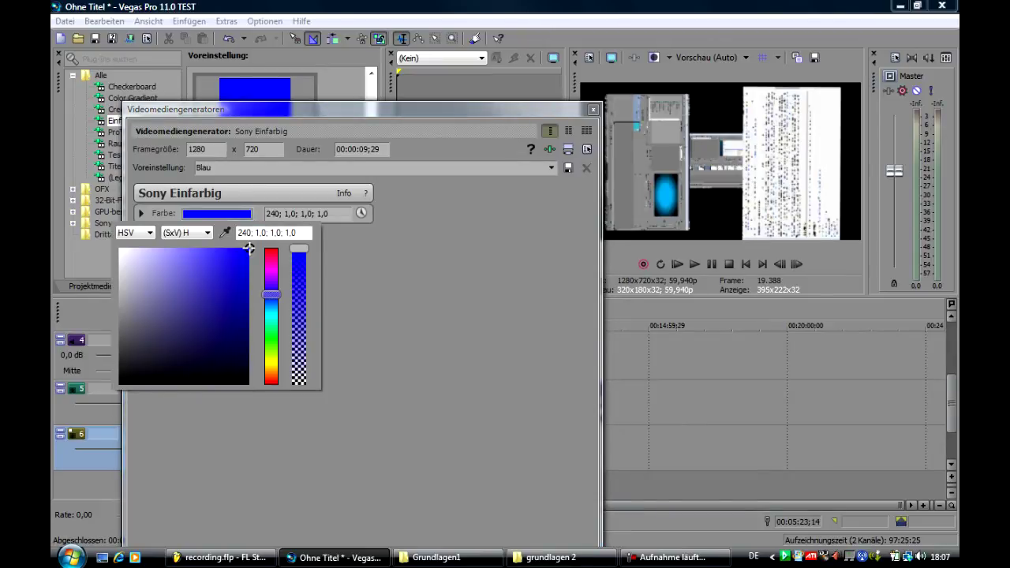
{"action": "left_click", "coordinate": [271, 306]}
{"action": "left_click_drag", "start_coordinate": [299, 248], "coordinate": [299, 270]}
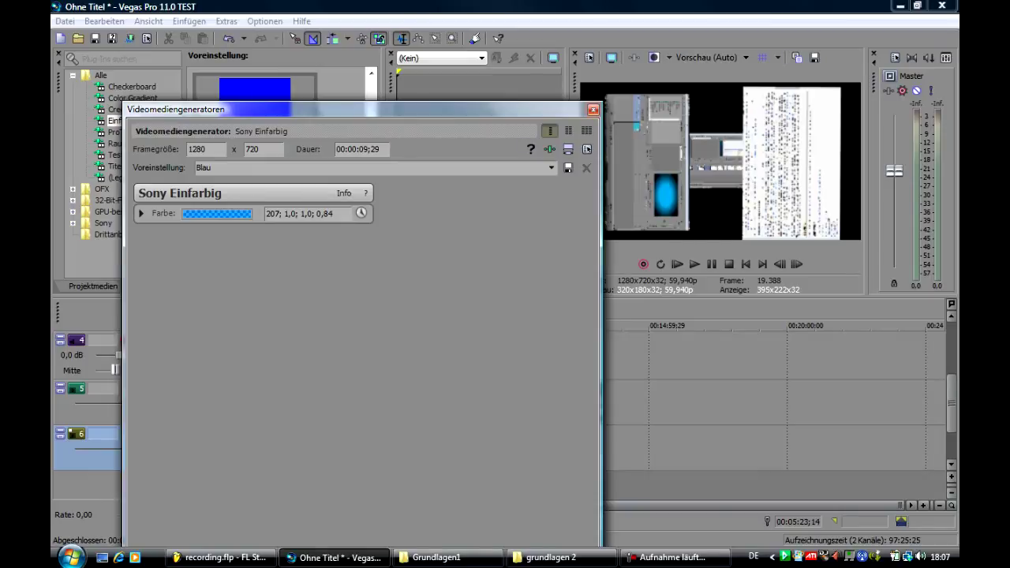
{"action": "left_click", "coordinate": [593, 109]}
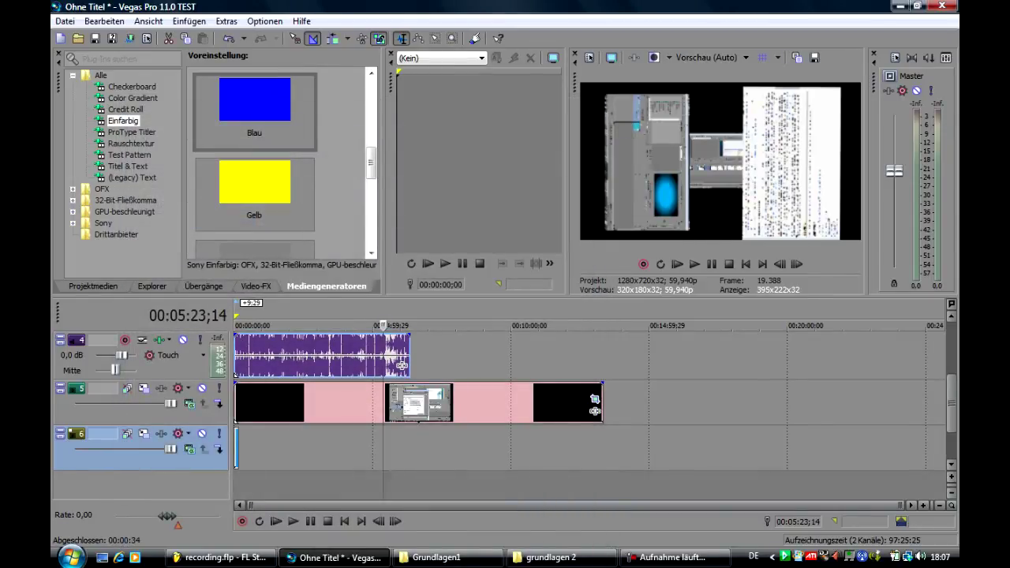
Extend the blue background clip on track 6 by about 5:59:22, to nearly the end of the track 3 video
{"action": "left_click_drag", "start_coordinate": [381, 448], "coordinate": [404, 448]}
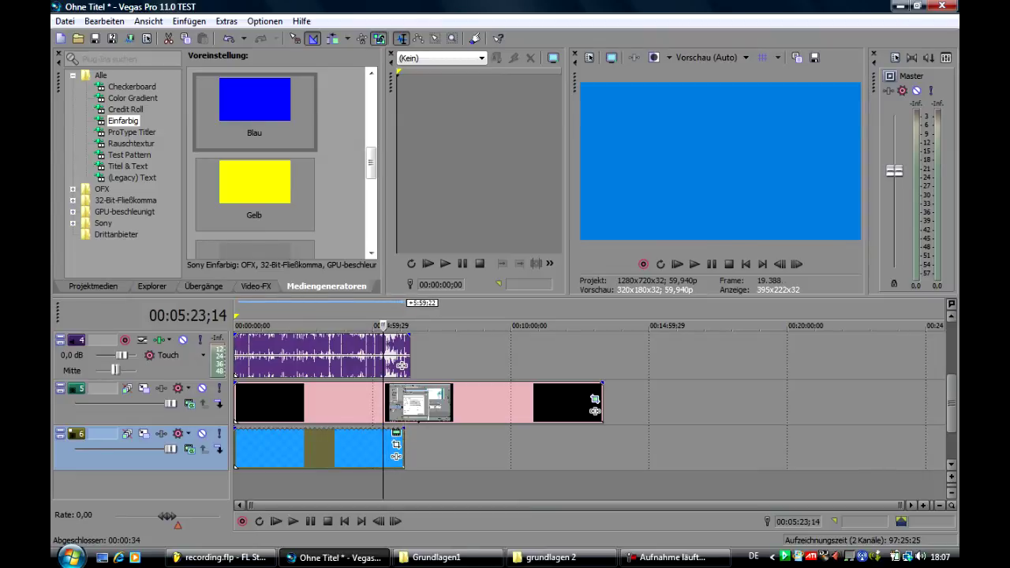
{"action": "scroll", "coordinate": [591, 410], "scroll_direction": "up", "scroll_amount": 3}
{"action": "scroll", "coordinate": [591, 410], "scroll_direction": "down", "scroll_amount": 2}
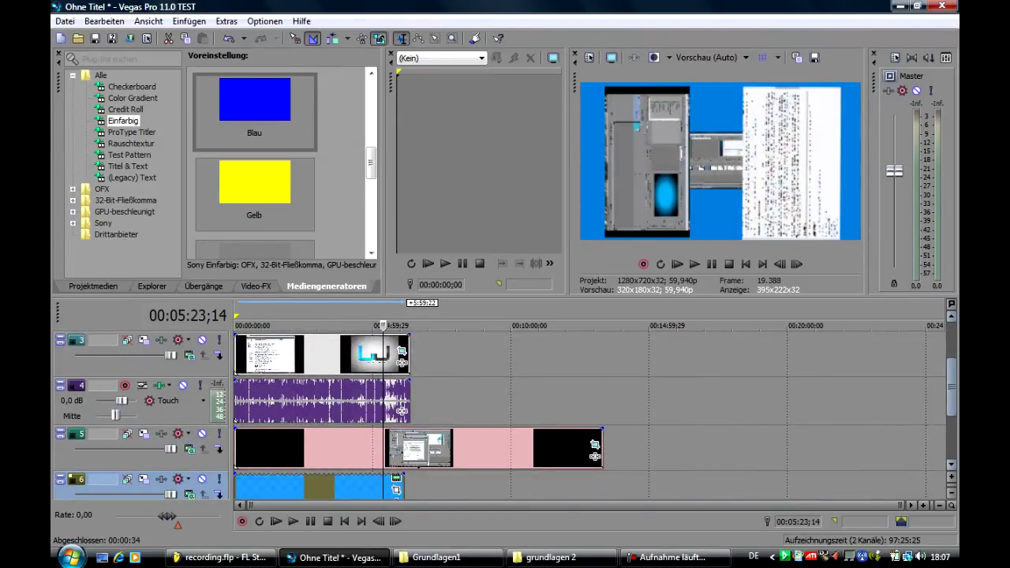
{"action": "scroll", "coordinate": [591, 411], "scroll_direction": "down", "scroll_amount": 2}
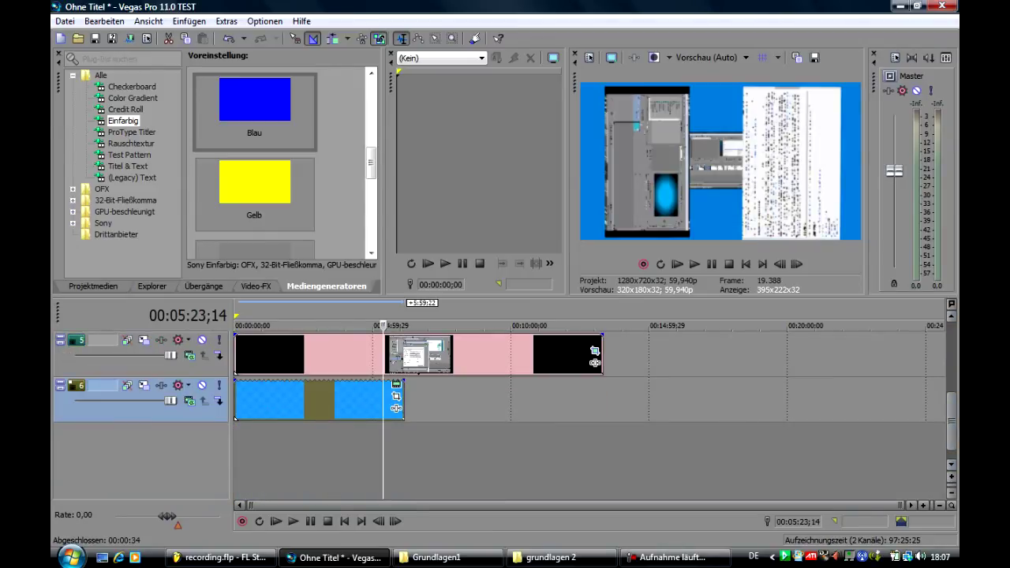
{"action": "left_click", "coordinate": [396, 385]}
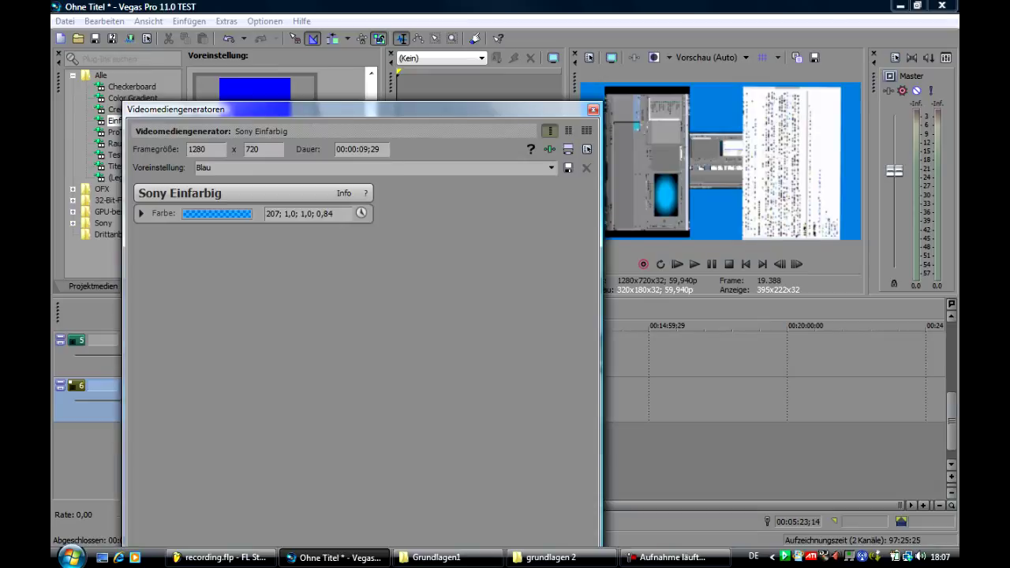
{"action": "left_click", "coordinate": [594, 109]}
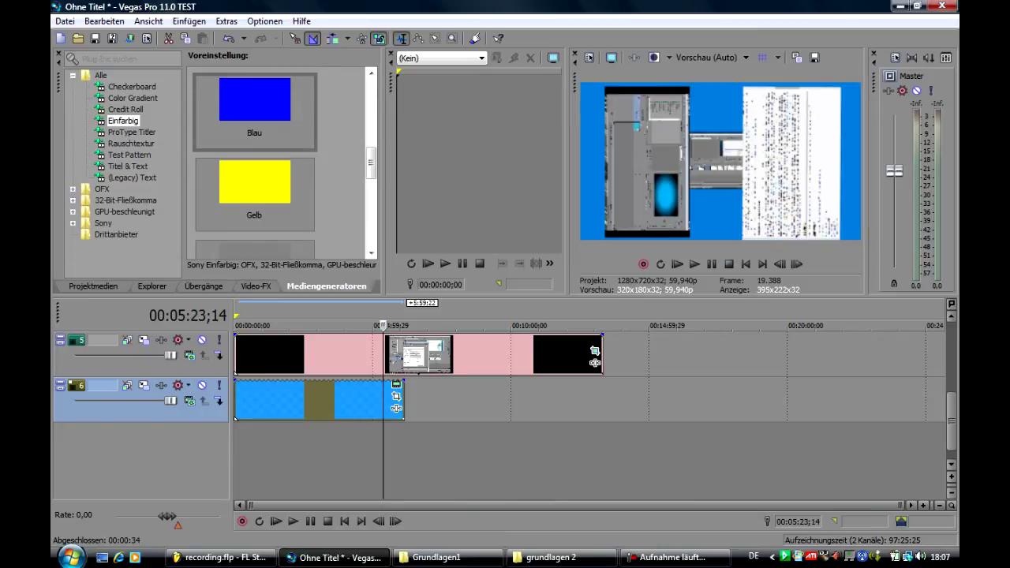
{"action": "left_click", "coordinate": [255, 287]}
{"action": "scroll", "coordinate": [141, 166], "scroll_direction": "down", "scroll_amount": 8}
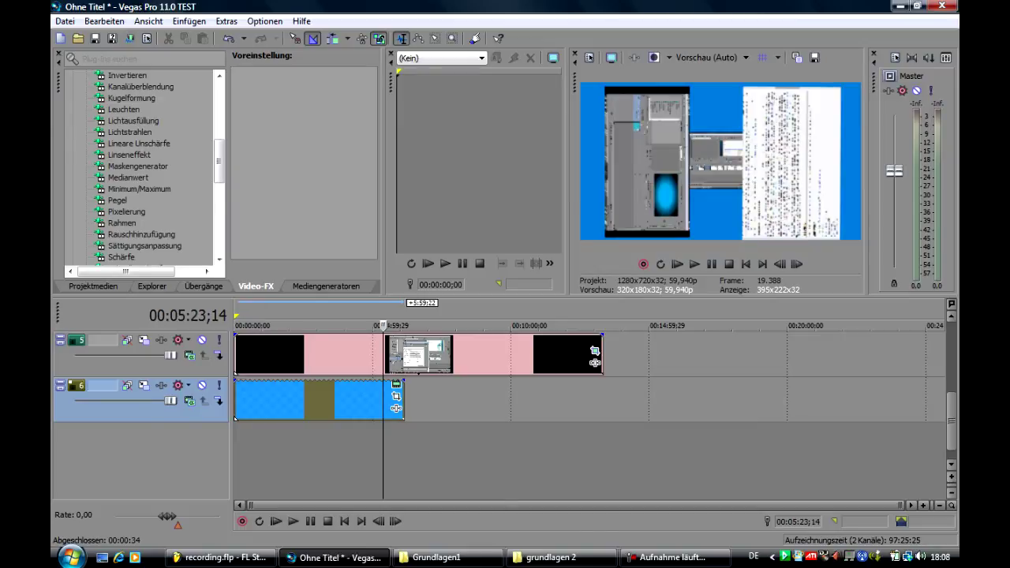
Place the playhead at about 00:02:06;09 and enlarge the blue clip's Panorama/Cropping frame to about 1944.9 x 1094.0
{"action": "left_click", "coordinate": [292, 401]}
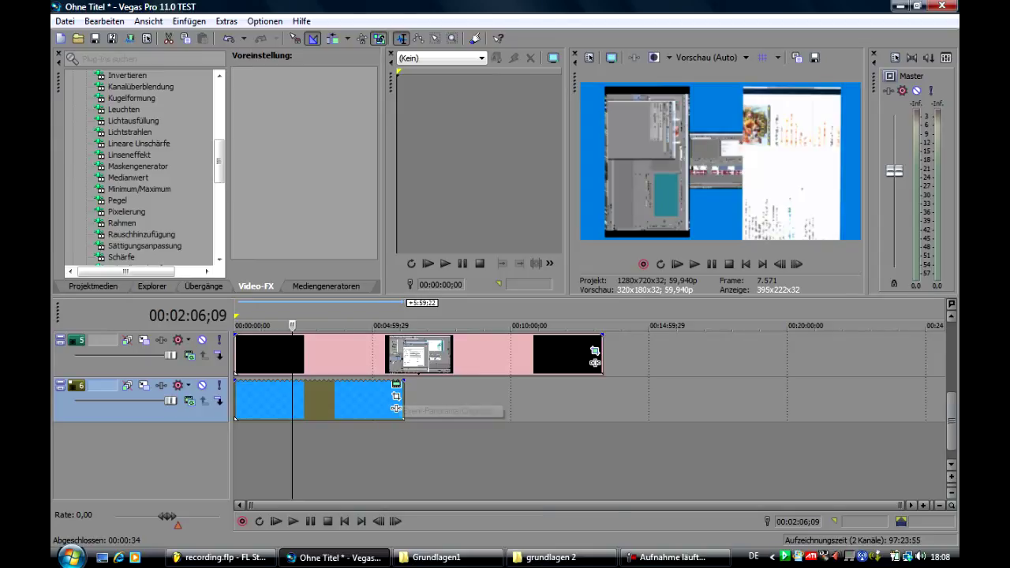
{"action": "left_click", "coordinate": [397, 396]}
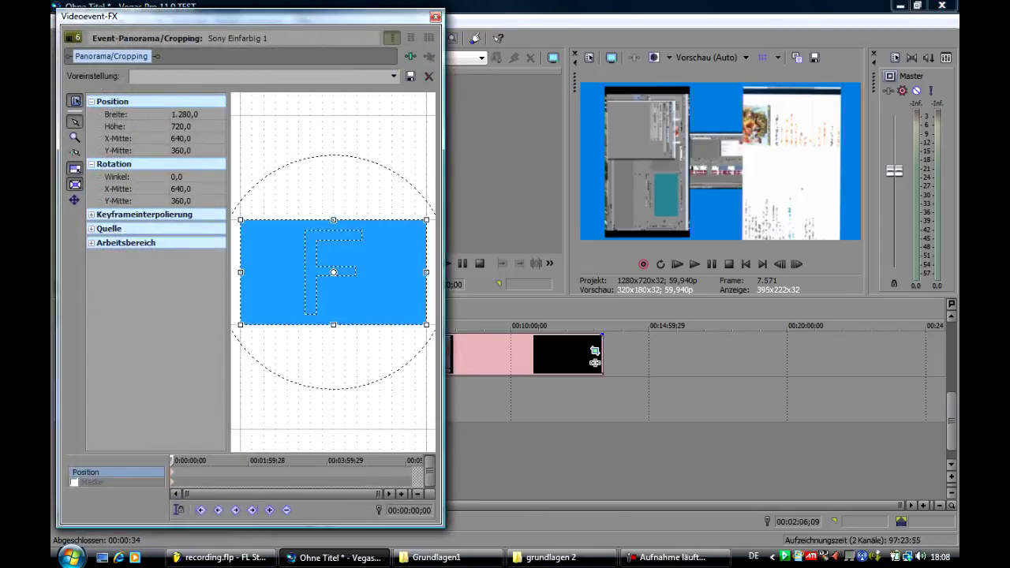
{"action": "left_click_drag", "start_coordinate": [427, 324], "coordinate": [475, 352]}
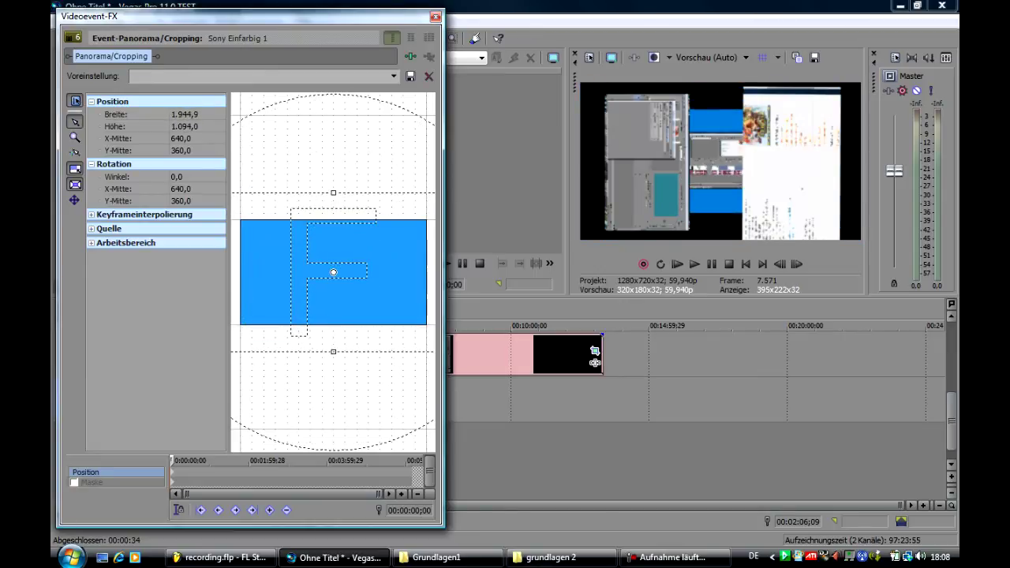
Rotate the blue clip's crop frame to about 89.6° and centre it at about X 556.9, Y -124.0, behind the right-hand video
{"action": "left_click_drag", "start_coordinate": [422, 371], "coordinate": [246, 372]}
{"action": "left_click_drag", "start_coordinate": [271, 422], "coordinate": [249, 411]}
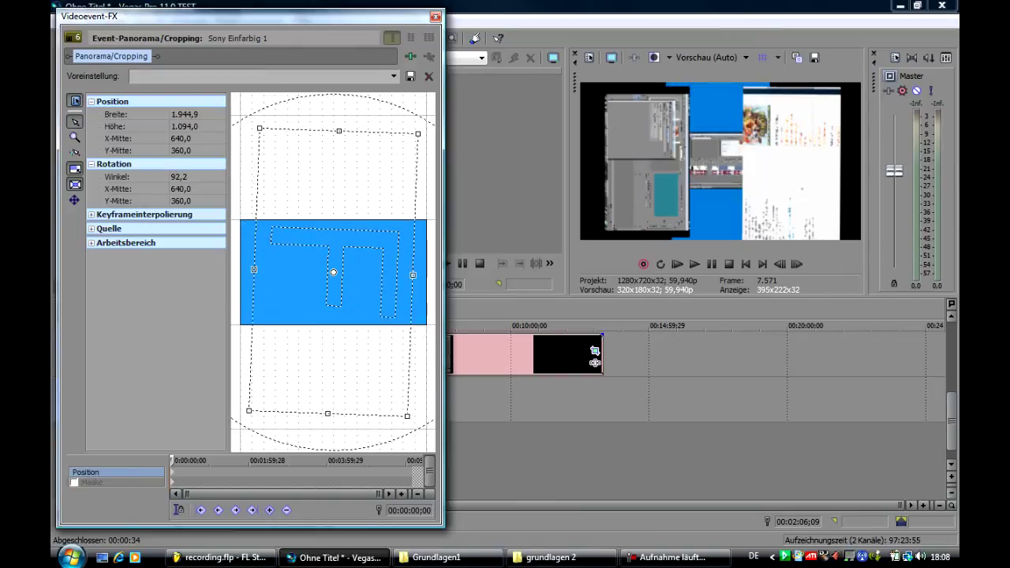
{"action": "left_click_drag", "start_coordinate": [333, 272], "coordinate": [321, 203]}
{"action": "mouse_move", "coordinate": [413, 314]}
{"action": "left_mouse_down"}
{"action": "mouse_move", "coordinate": [424, 305]}
{"action": "mouse_move", "coordinate": [418, 311]}
{"action": "left_mouse_up"}
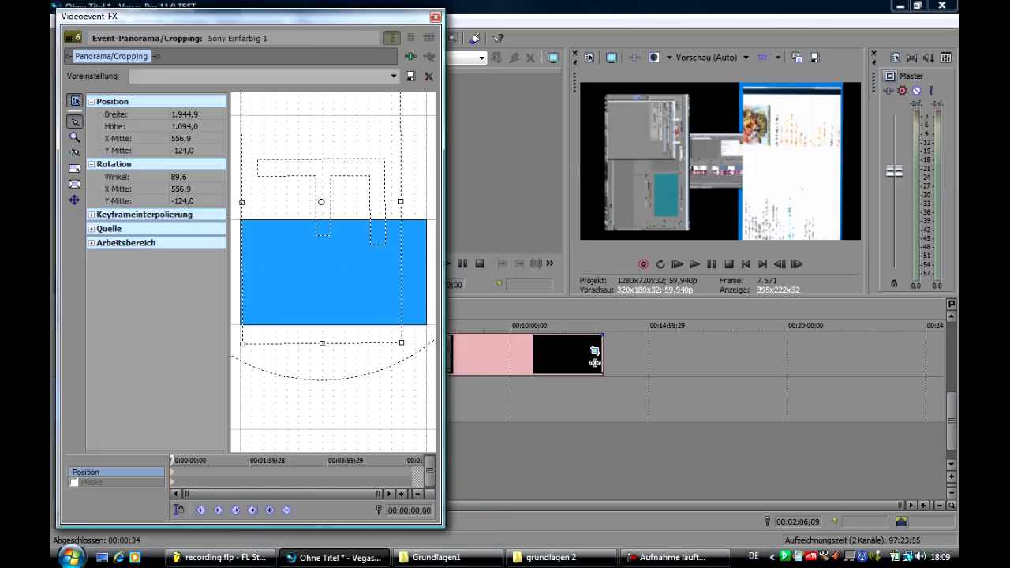